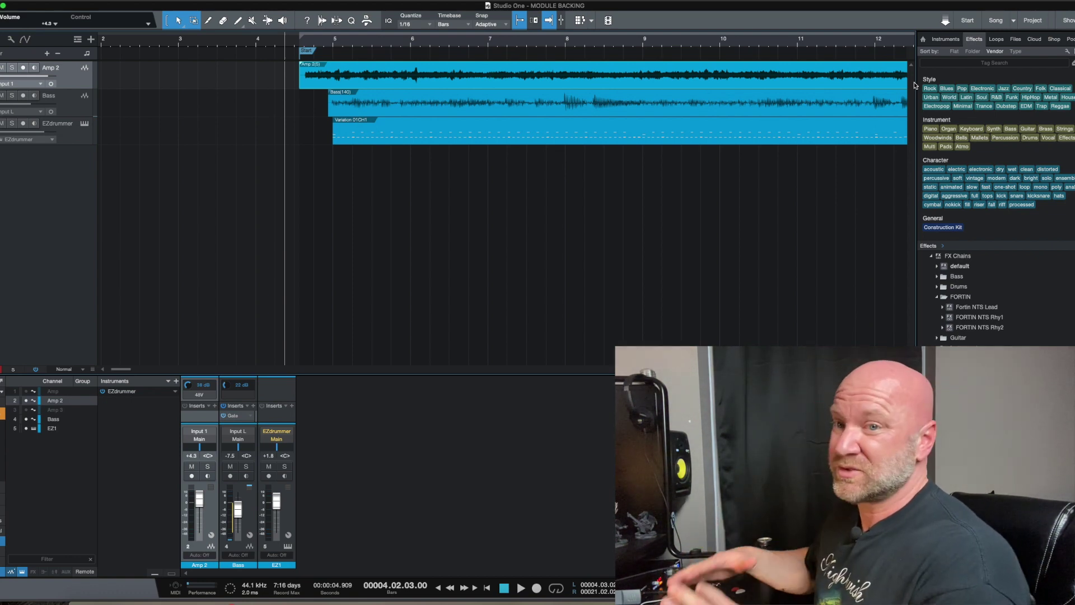
Search the effects for "compre" and add the Compressor plug-in to the Amp 2 track.
left_click(986, 63)
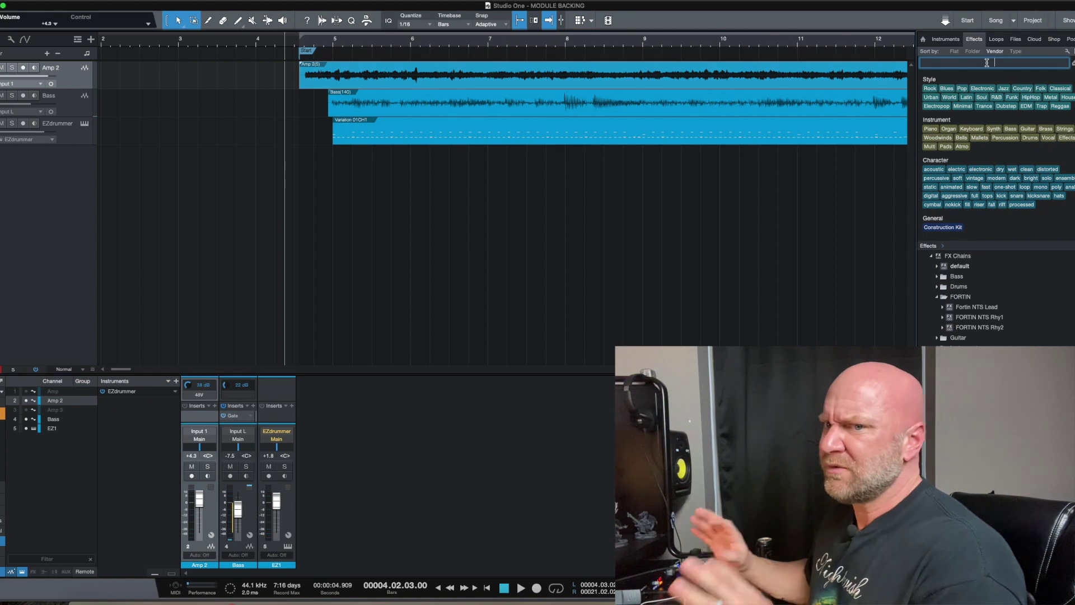
type("compre")
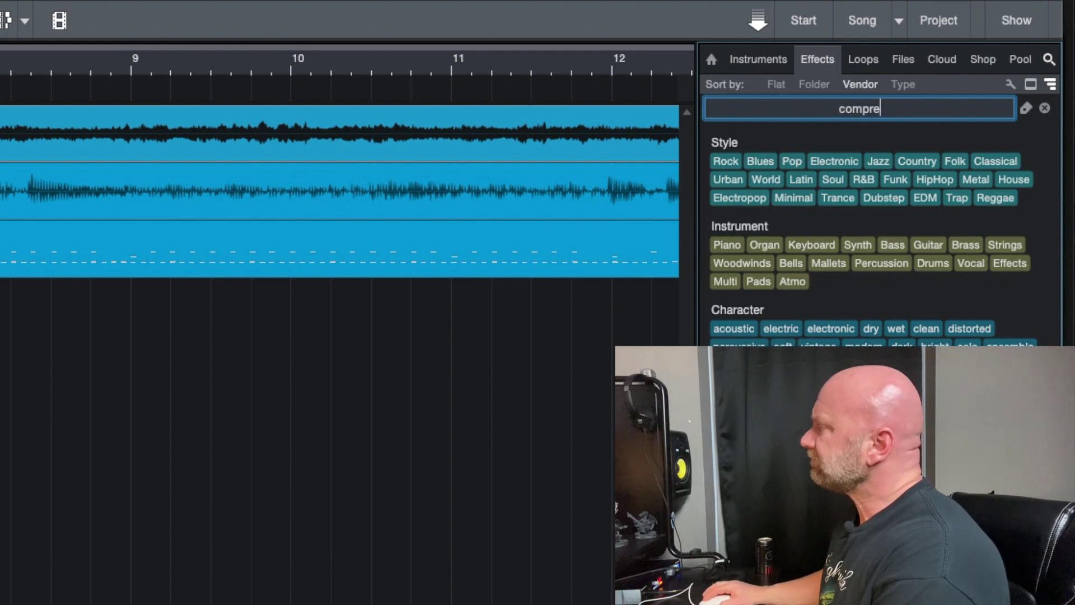
left_click_drag(943, 266, 269, 83)
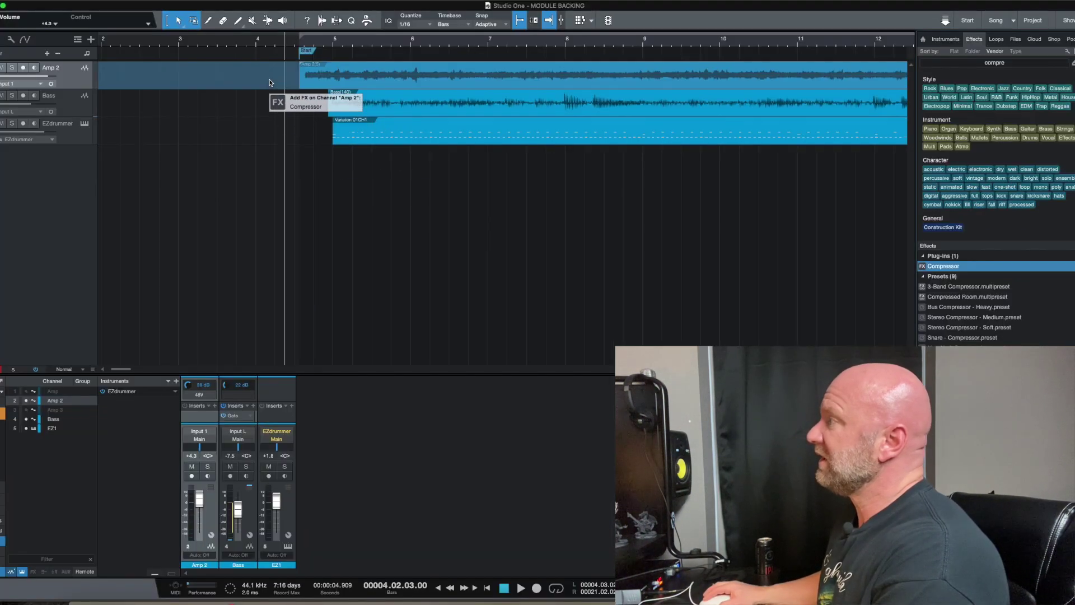
mouse_move(269, 82)
left_mouse_down()
mouse_move(203, 340)
mouse_move(200, 440)
mouse_move(250, 264)
mouse_move(267, 82)
left_mouse_up()
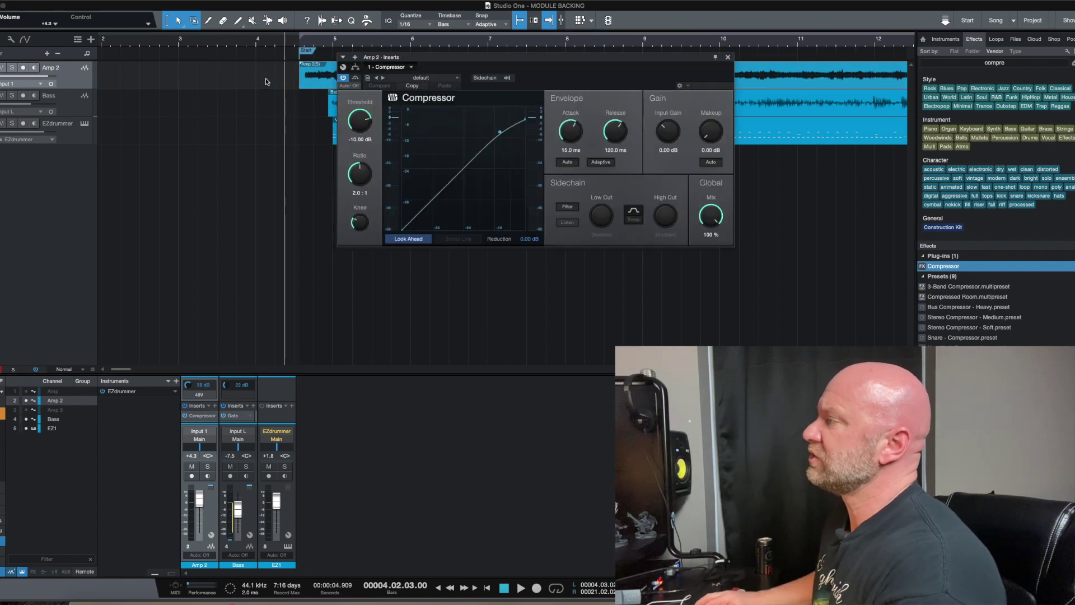
Load the Guitar - Metal preset in the Amp 2 Compressor and close the plug-in window.
left_click_drag(422, 60, 258, 123)
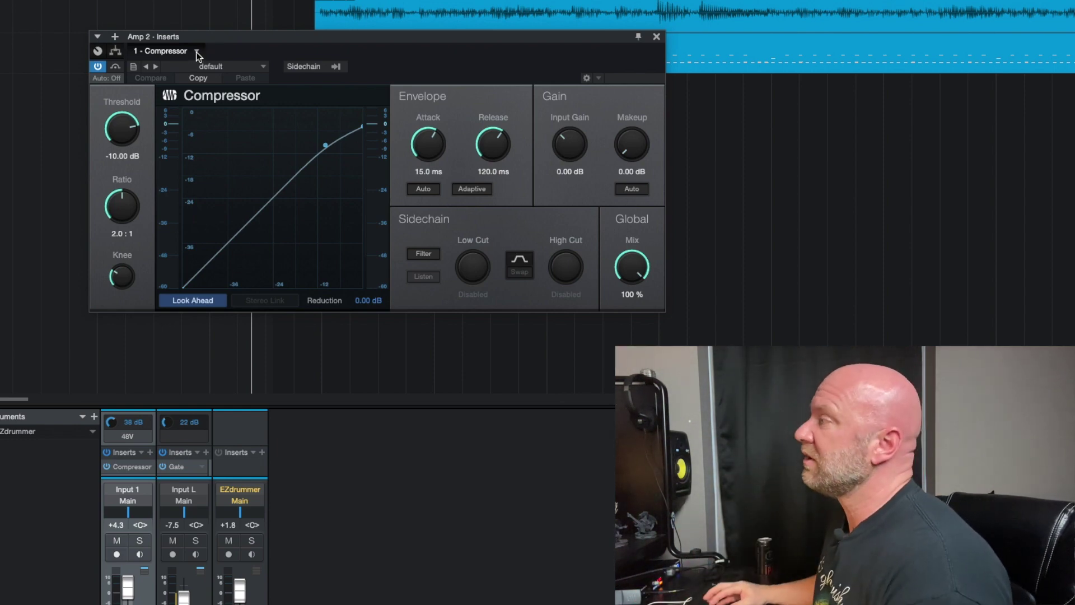
left_click(260, 67)
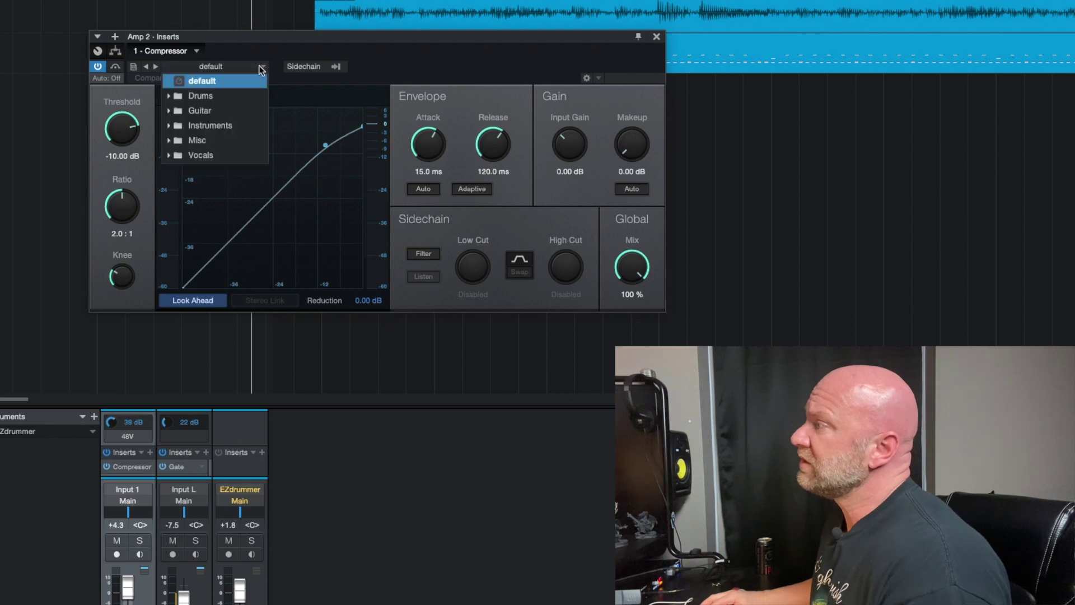
left_click(214, 113)
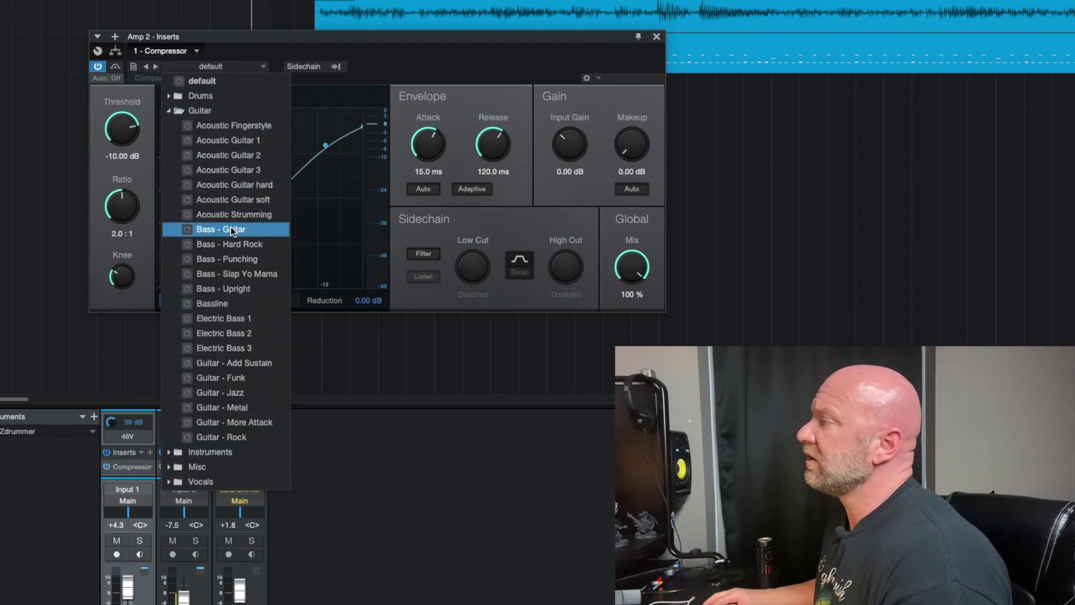
left_click(236, 407)
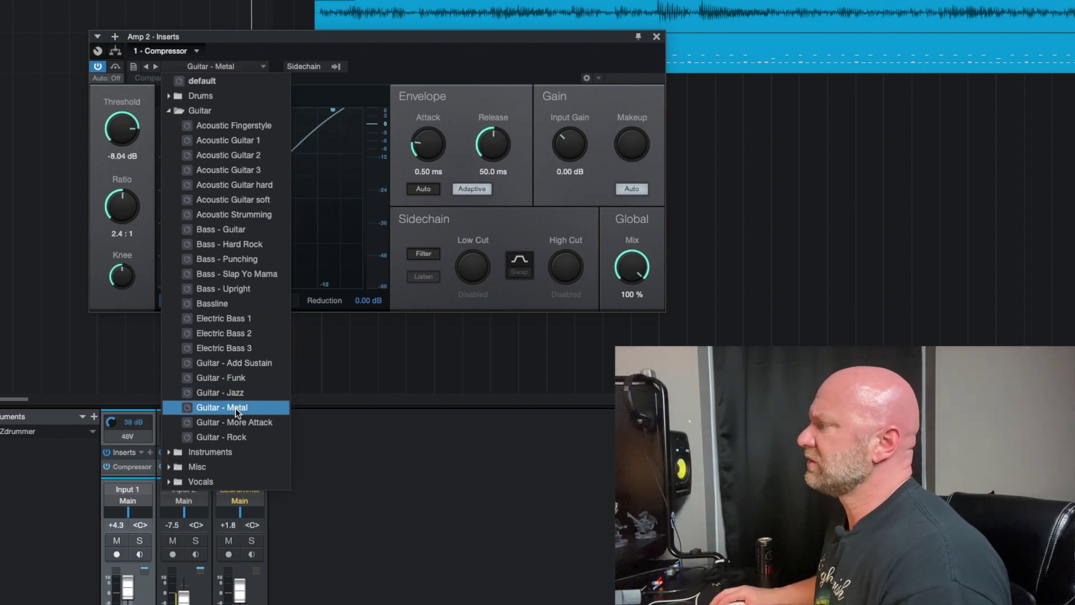
left_click(376, 342)
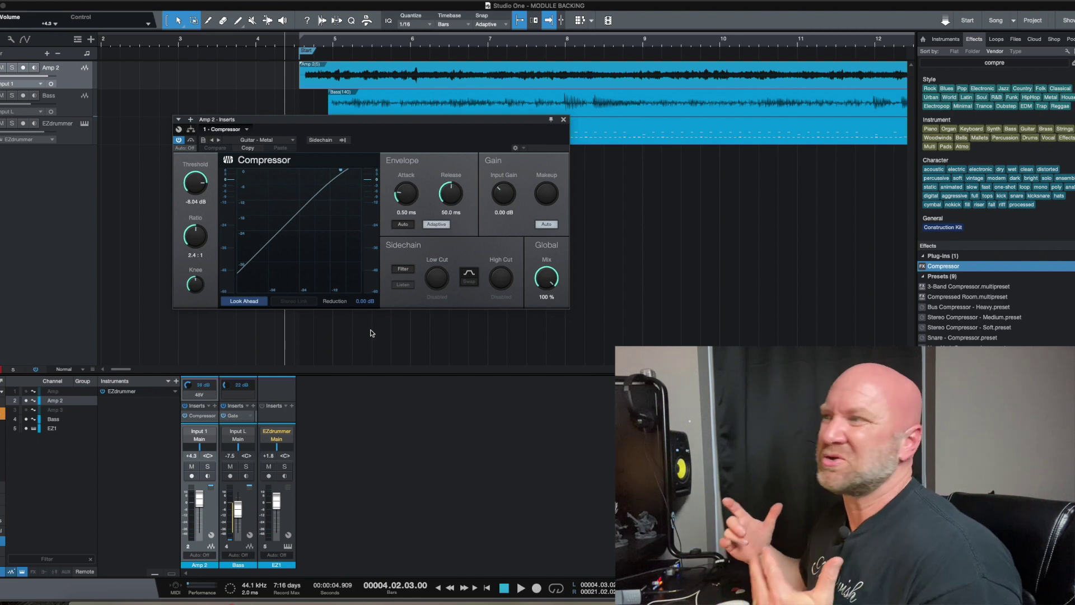
left_click(564, 120)
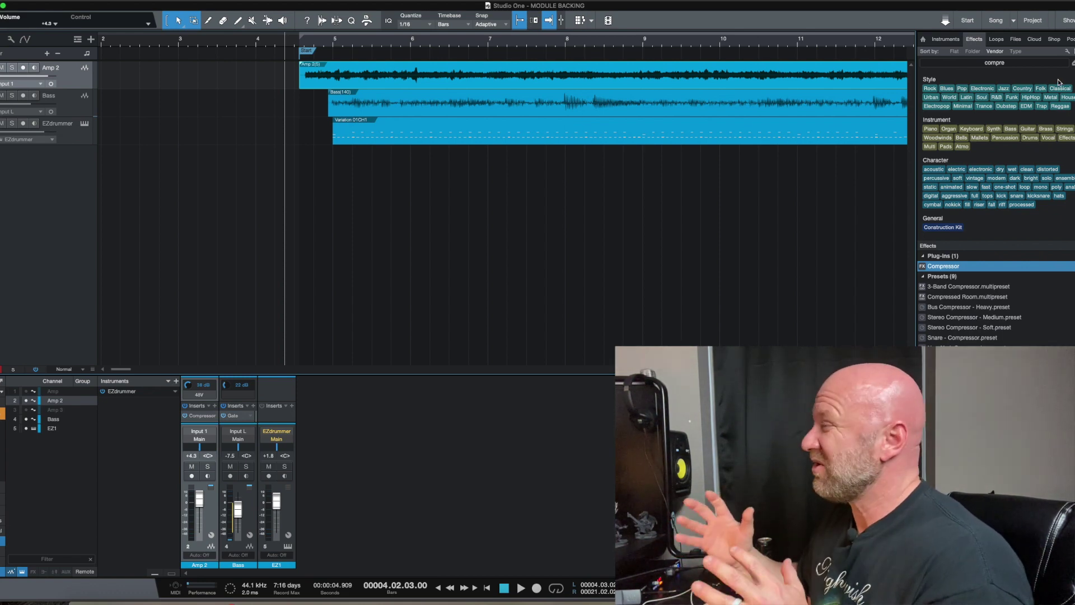
Search the effects for "chorus" and add the Chorus plug-in to the Amp 2 track.
left_click(1022, 62)
key("BackSpace")
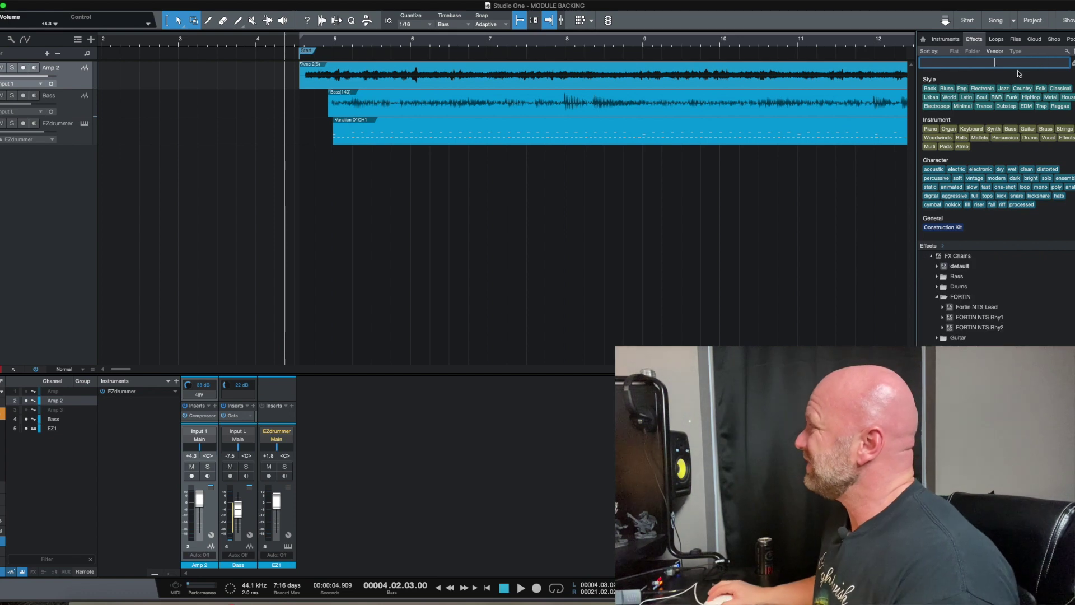
type("chorus")
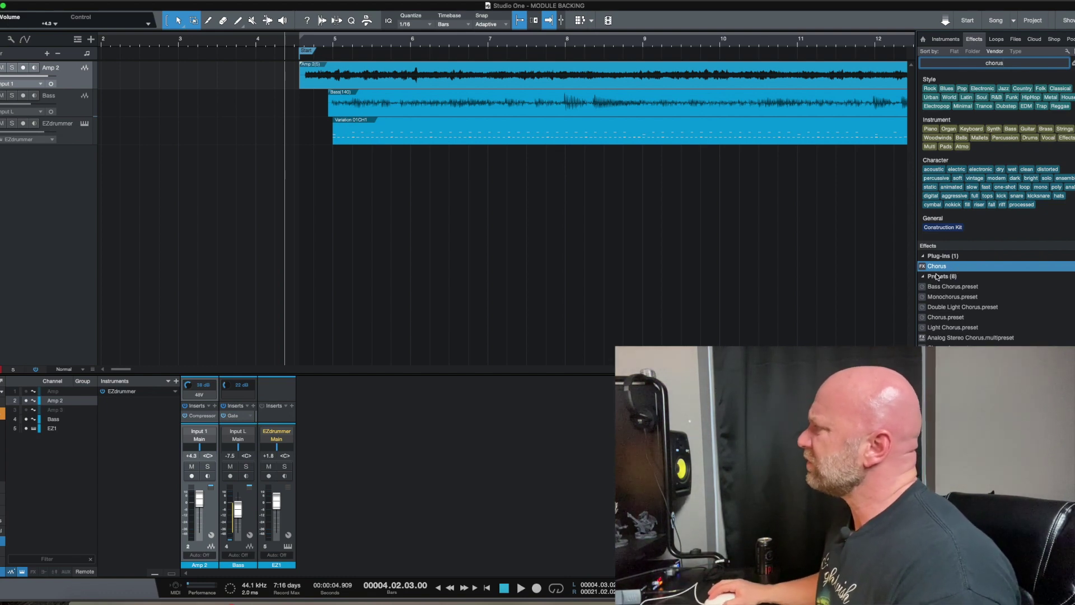
left_click_drag(960, 267, 247, 75)
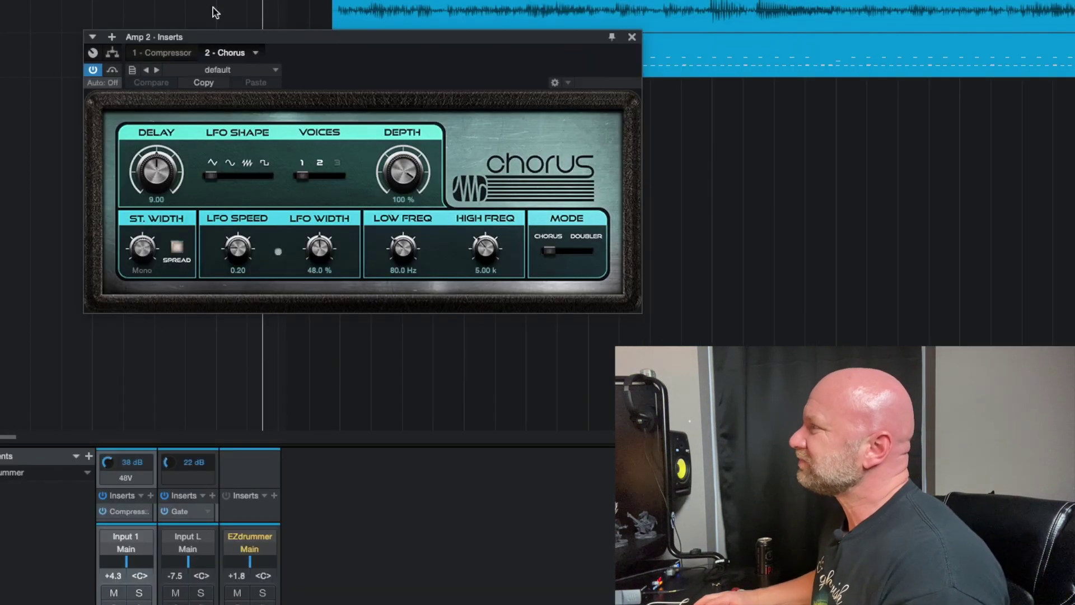
Review the Compressor on Amp 2, return to the Chorus and set its depth to 69.5 %.
left_click(168, 53)
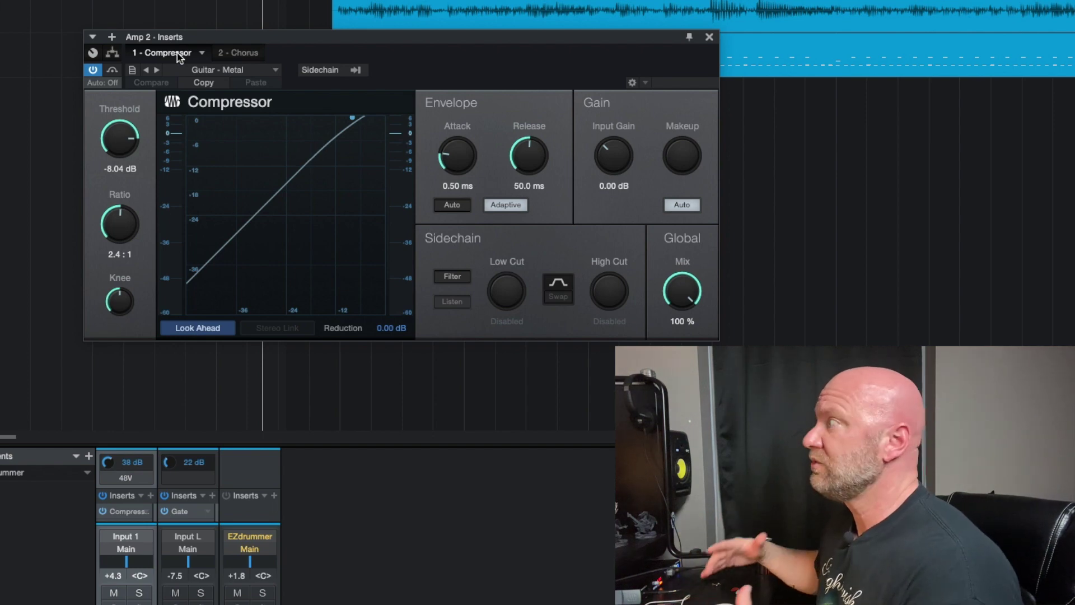
left_click(241, 53)
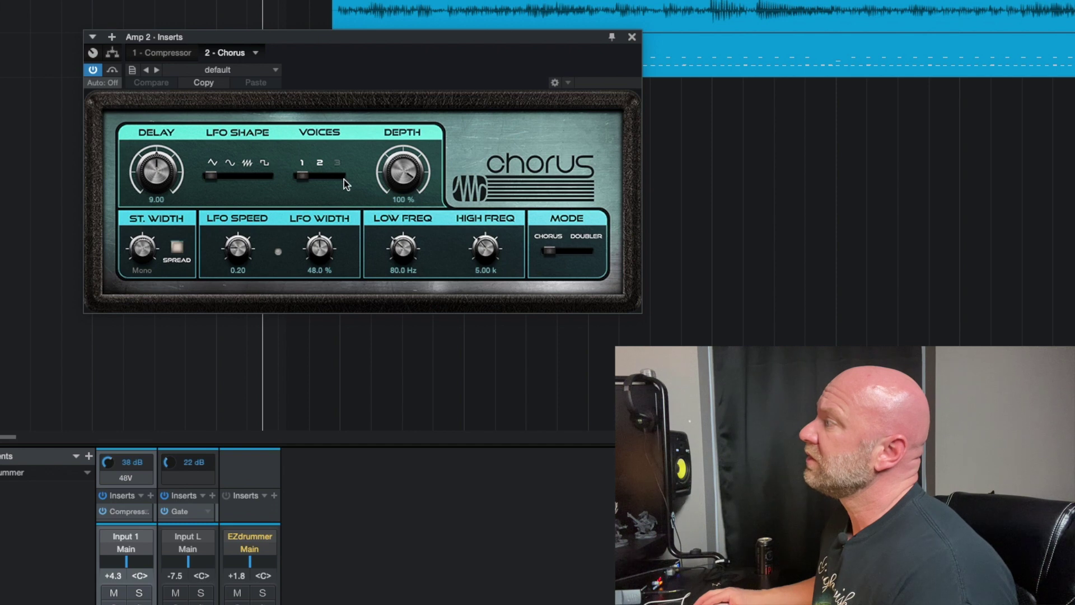
left_click_drag(404, 177, 399, 211)
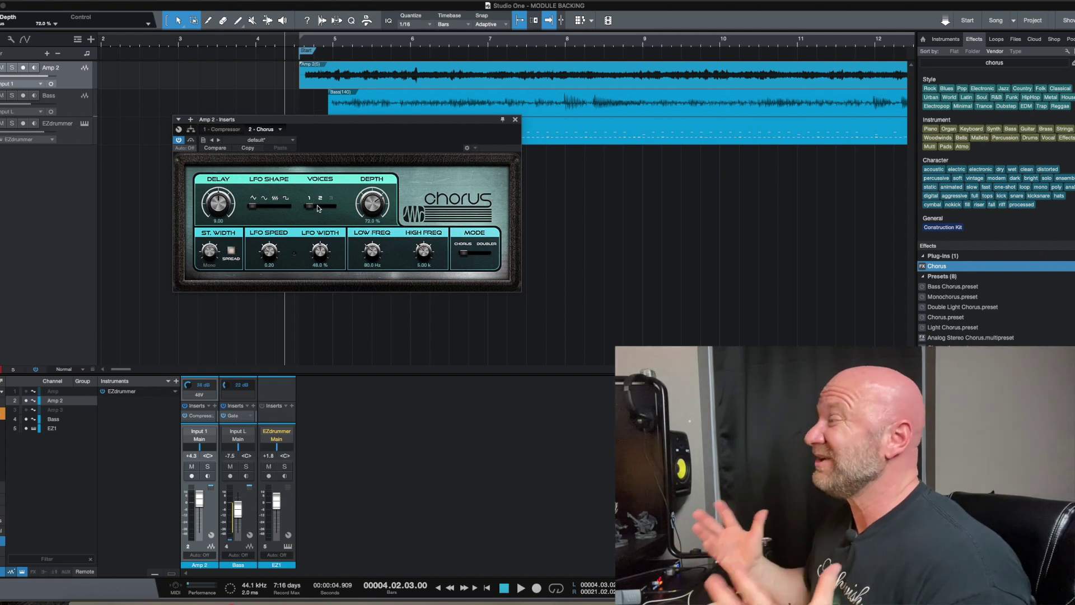
left_click_drag(374, 204, 374, 205)
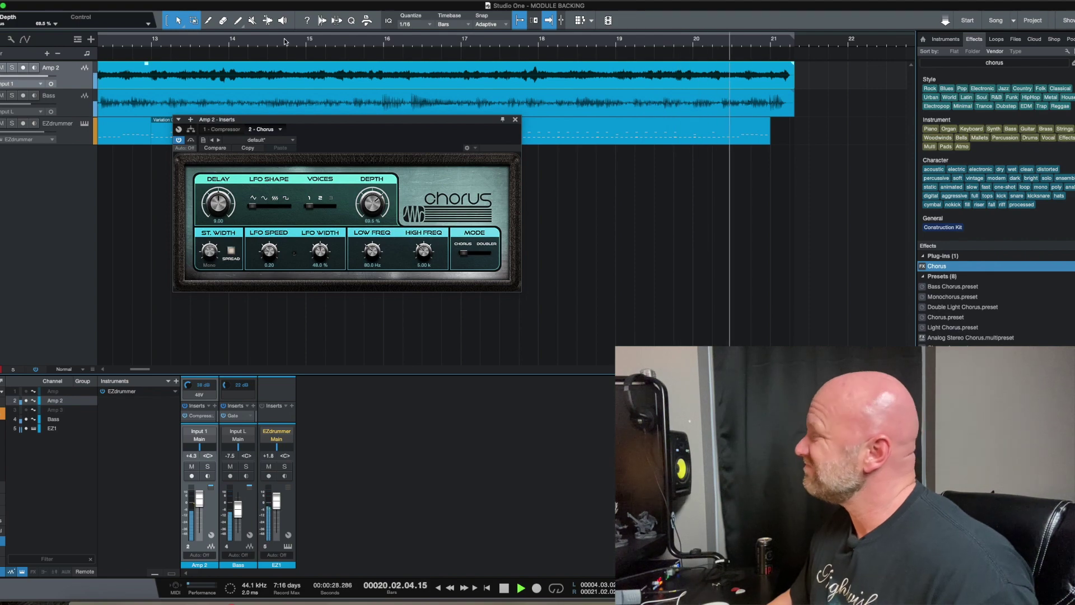
Stop the song playback and bypass the Chorus on the Amp 2 track.
key("space")
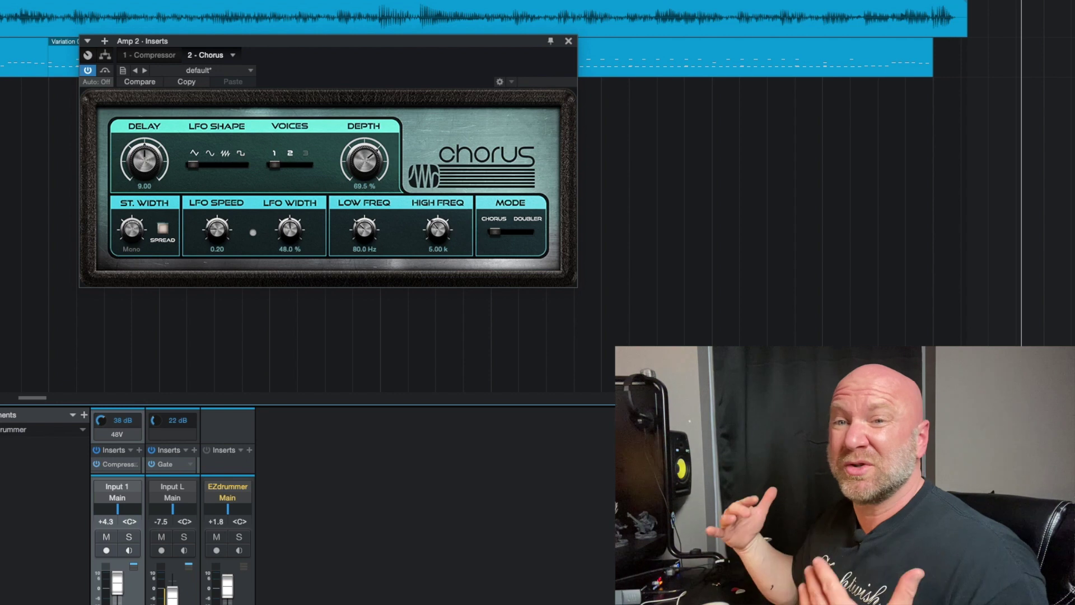
left_click(568, 41)
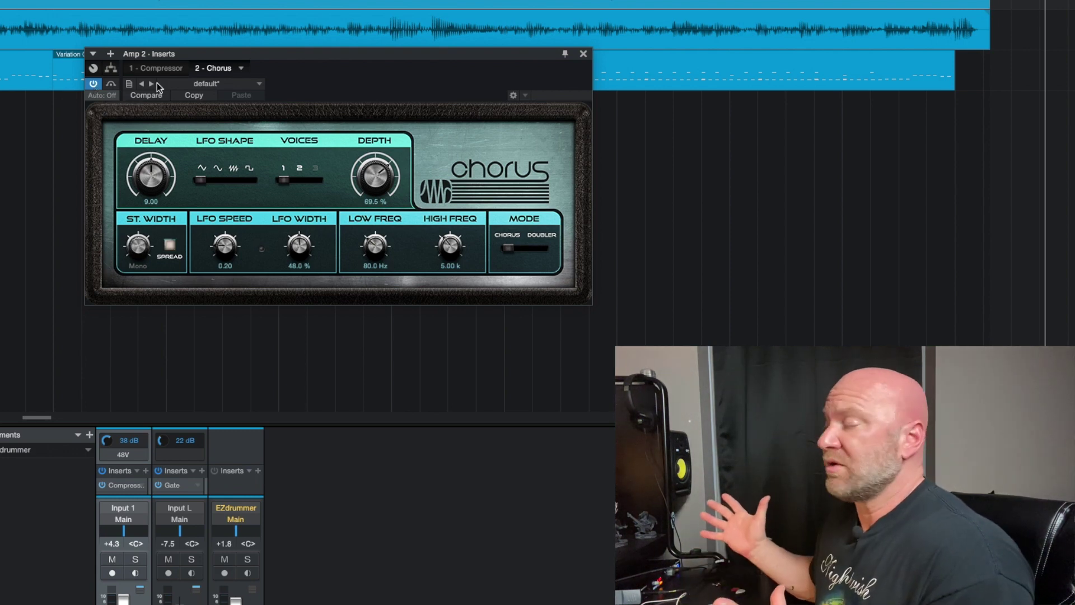
left_click(94, 84)
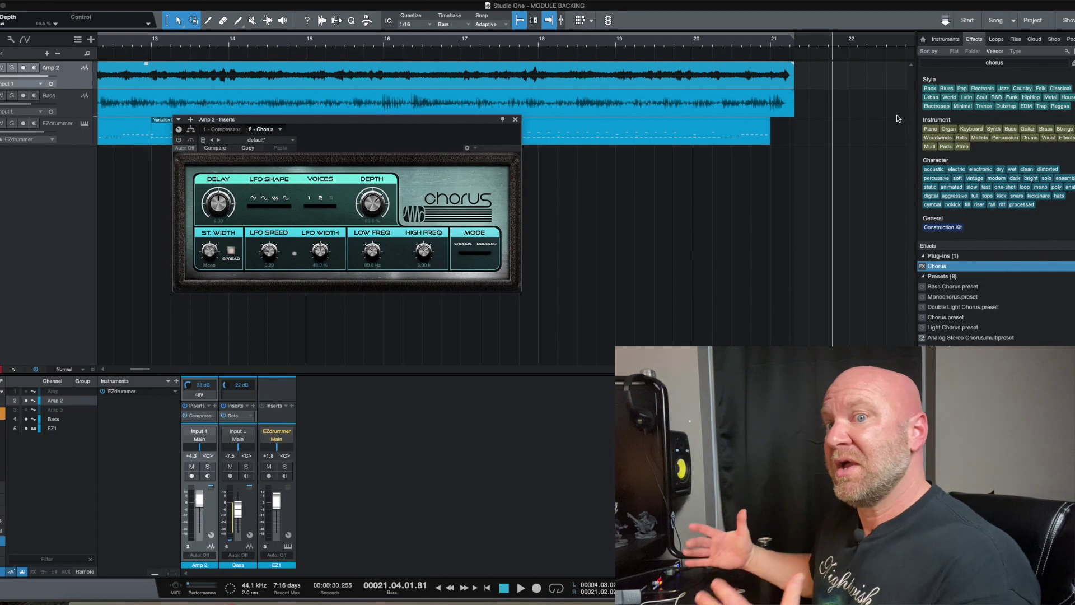
Search the effects for "reverb" and add the Room Reverb plug-in to the Amp 2 track.
left_click(1072, 62)
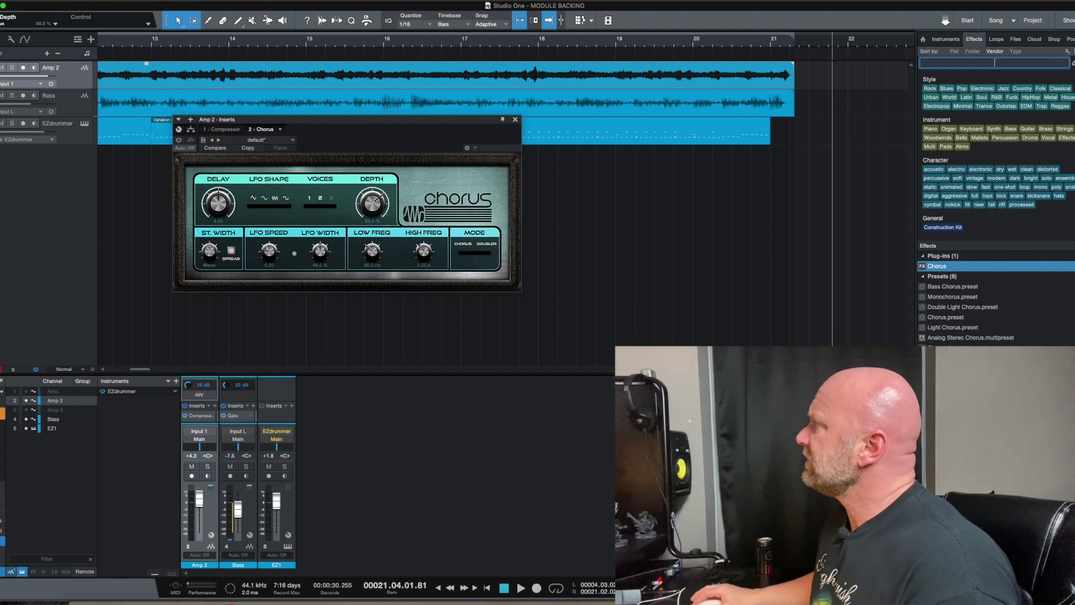
type("rever")
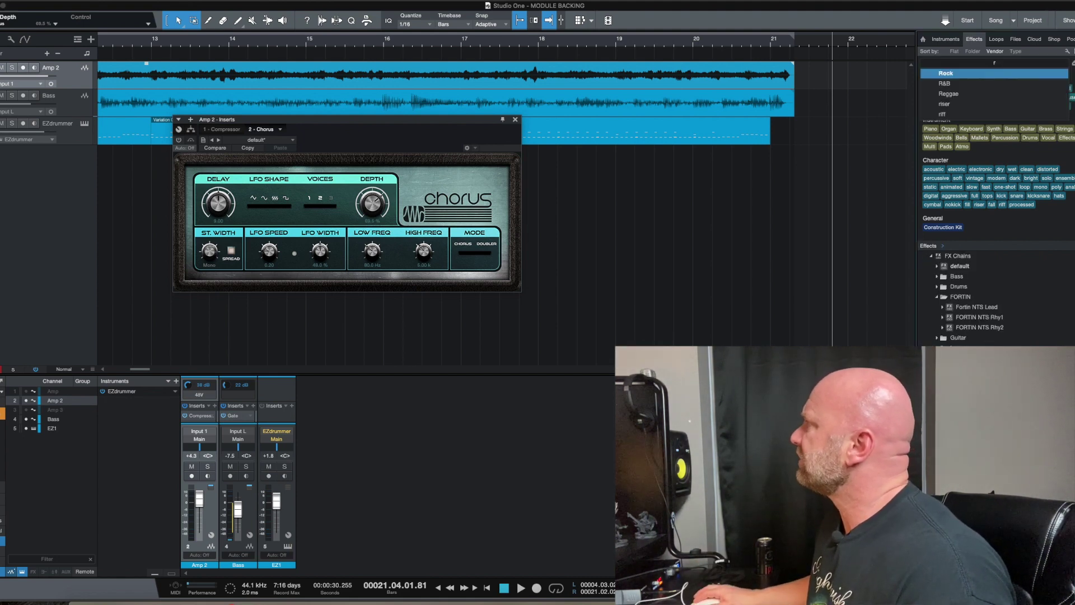
type("b")
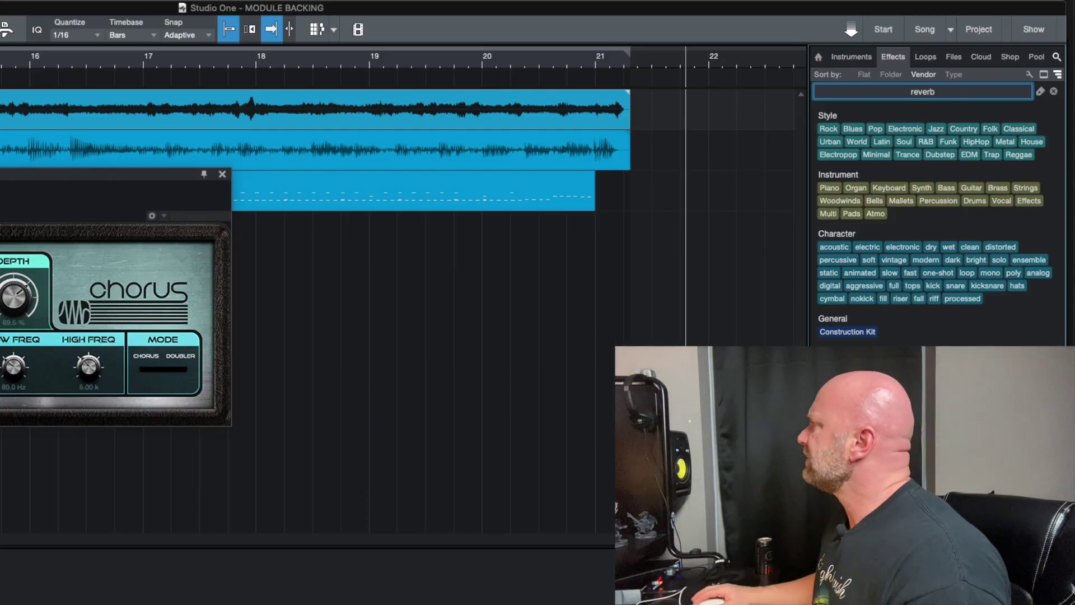
left_click_drag(840, 364, 340, 115)
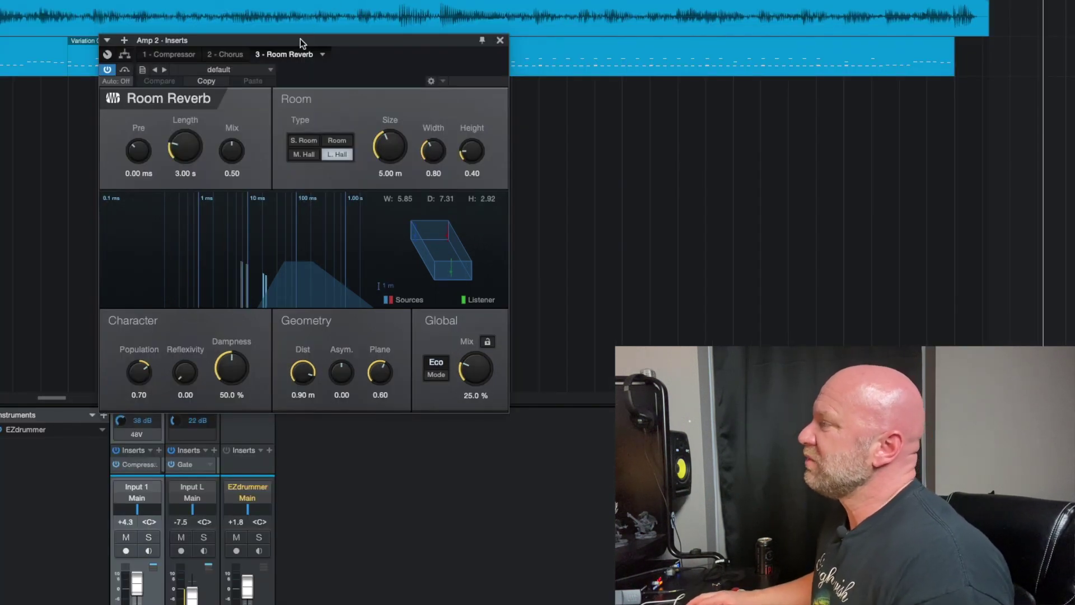
Set the Amp 2 Room Reverb to a 1.20 s length, the S. Room type and a 3.13 m room size.
left_click(184, 55)
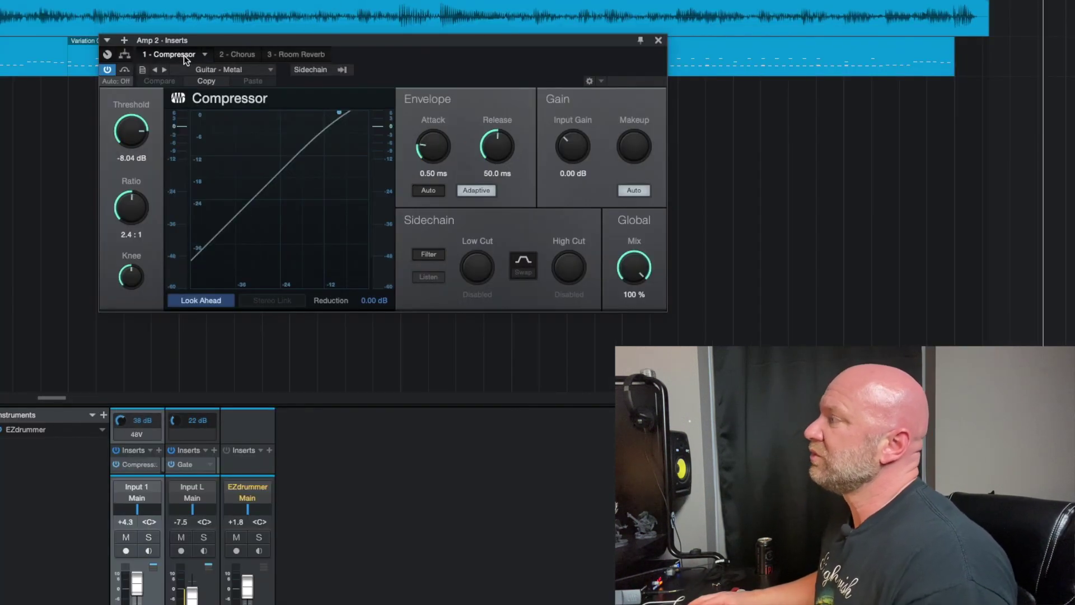
left_click(240, 56)
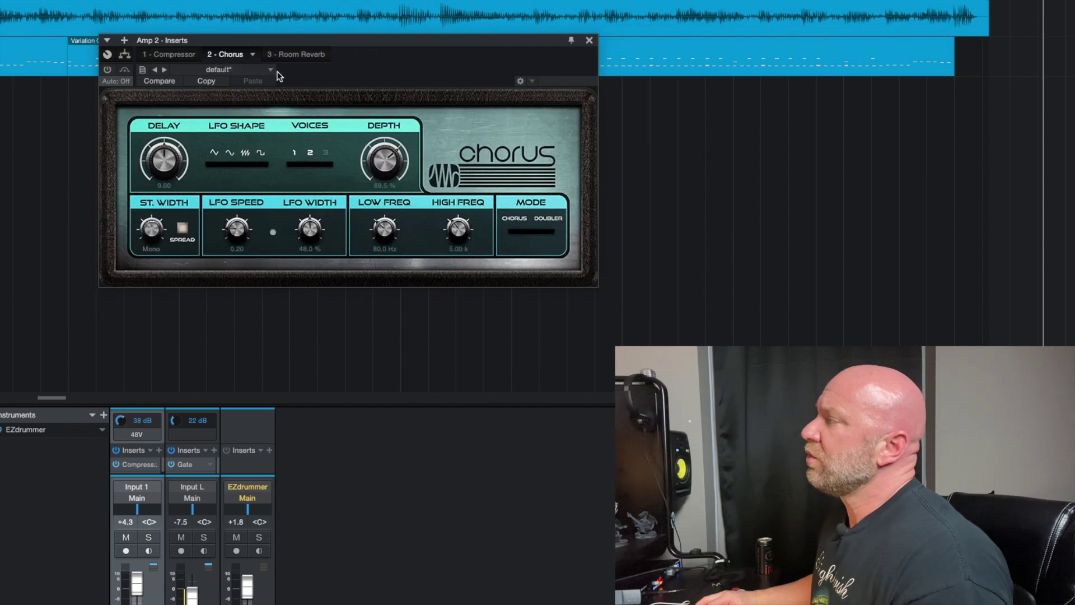
left_click(295, 56)
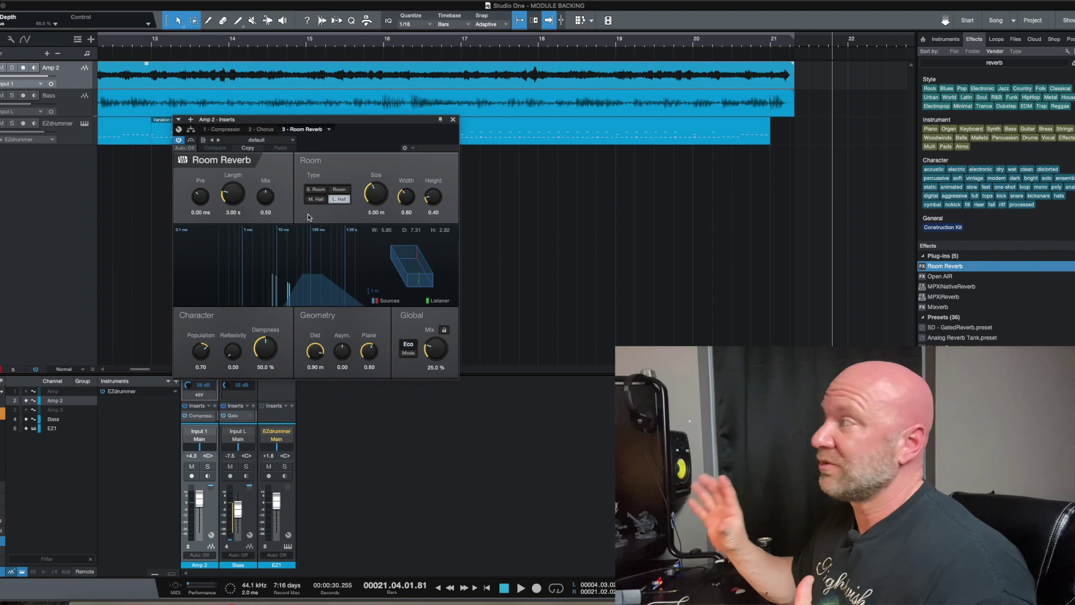
scroll(233, 198, "down", 5)
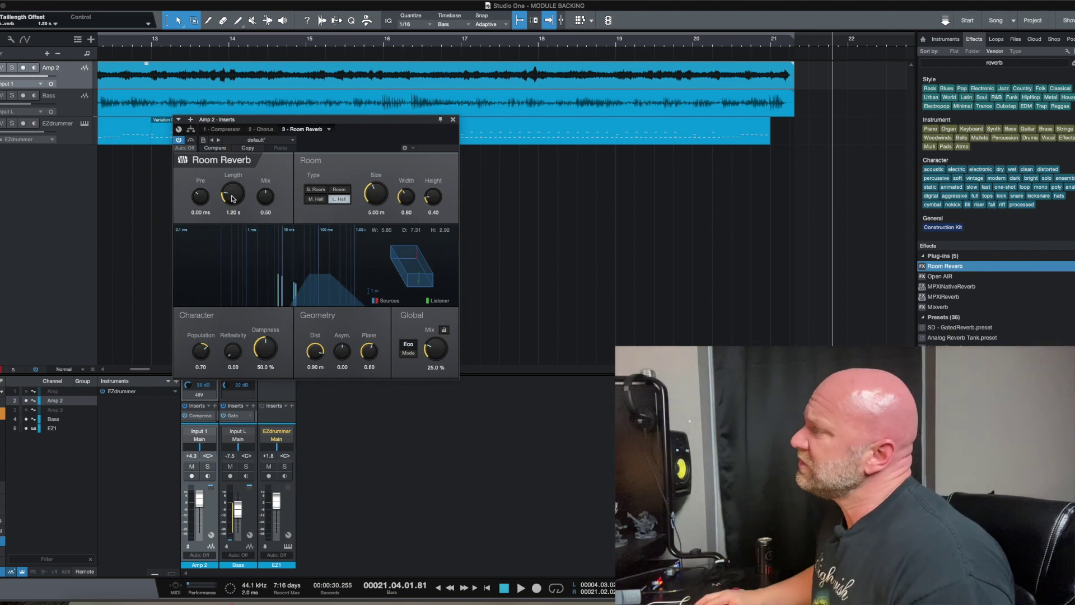
scroll(371, 197, "down", 6)
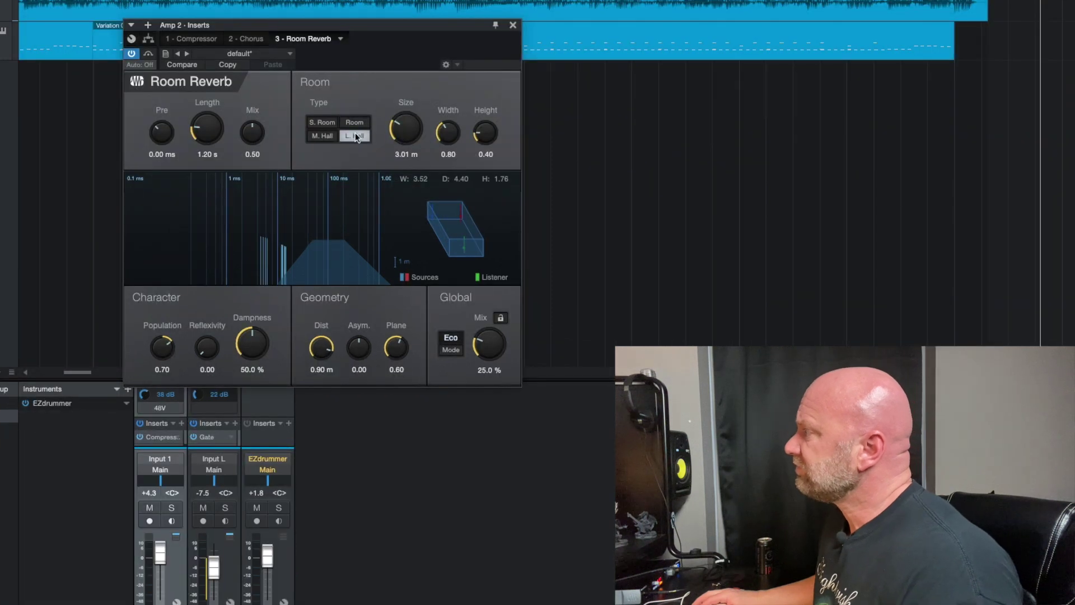
left_click(322, 122)
scroll(395, 133, "up", 1)
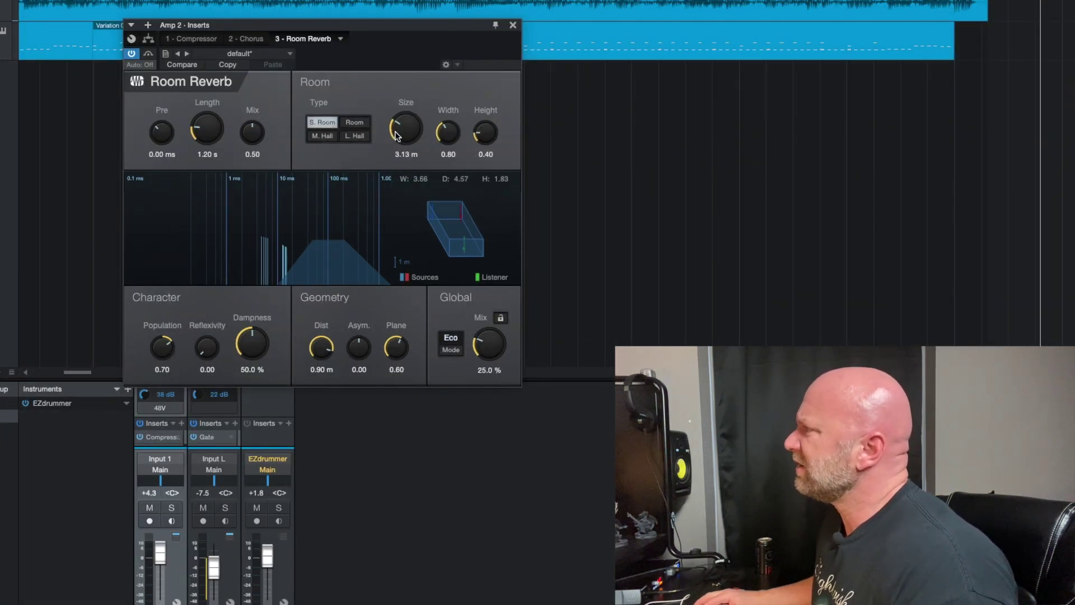
Listen to the song with the Room Reverb on Amp 2 and stop playback after the last clips.
left_click_drag(77, 372, 49, 374)
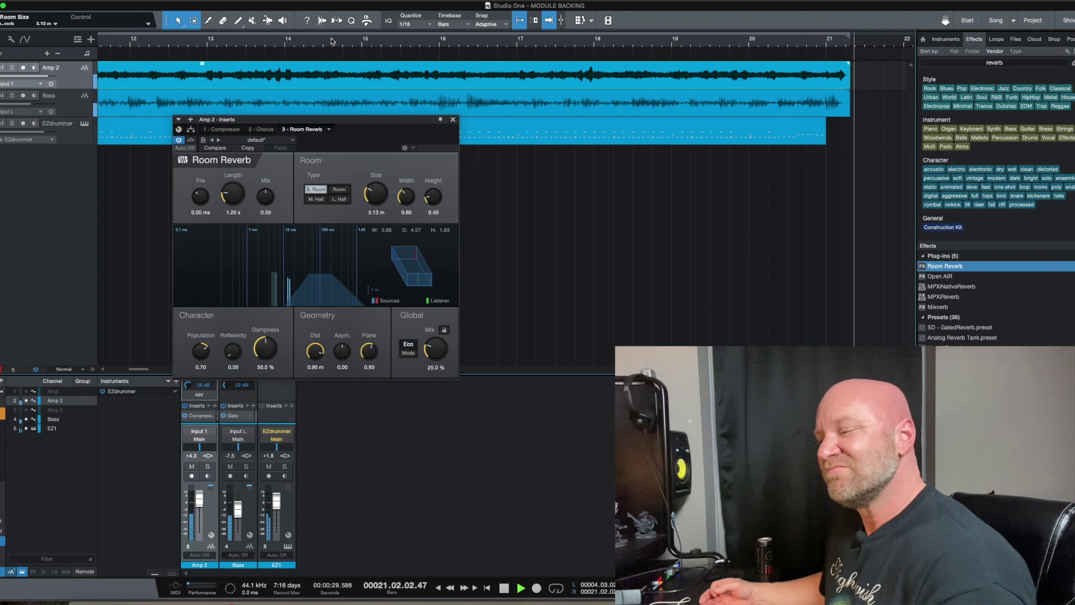
key("space")
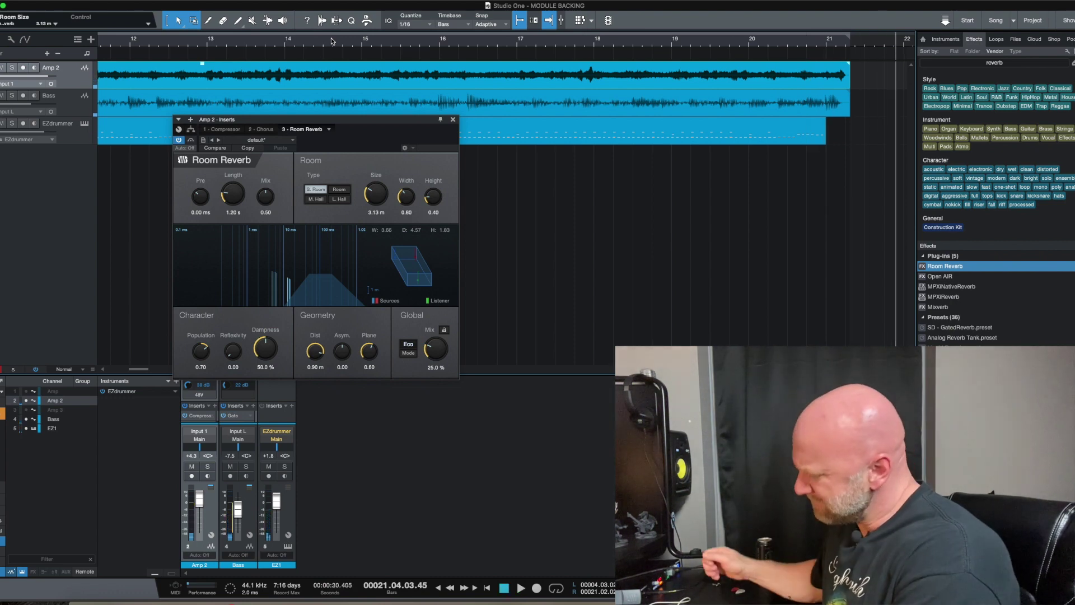